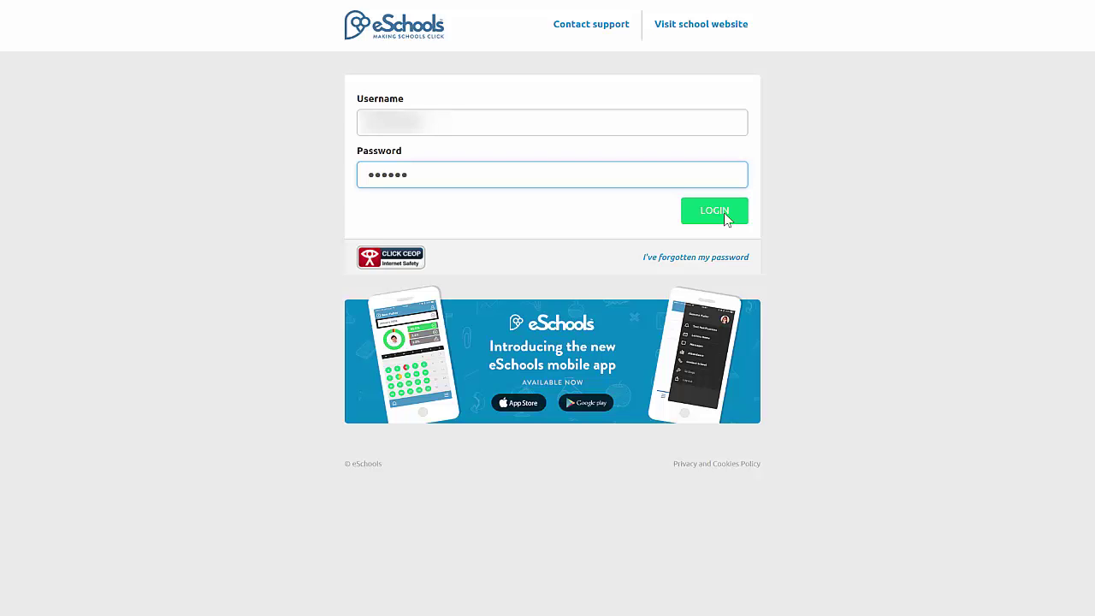
Step: Submit the filled-in username and password to sign in to the eSchools student portal
{"action": "left_click", "coordinate": [724, 216]}
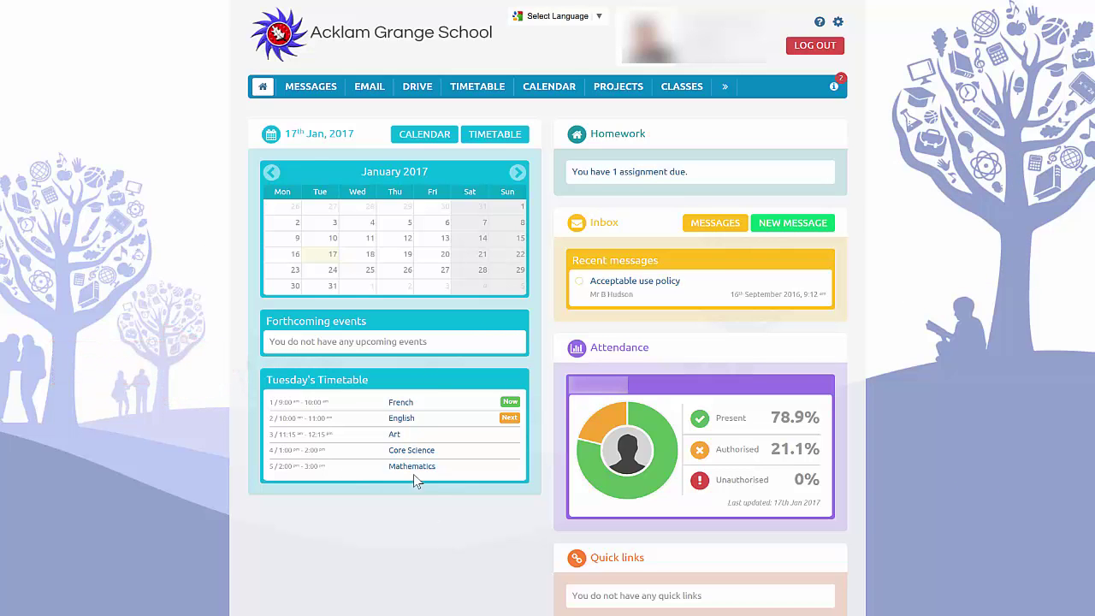
Step: Open the Messages inbox and find the 'Acceptable use policy' message
{"action": "left_click", "coordinate": [305, 89]}
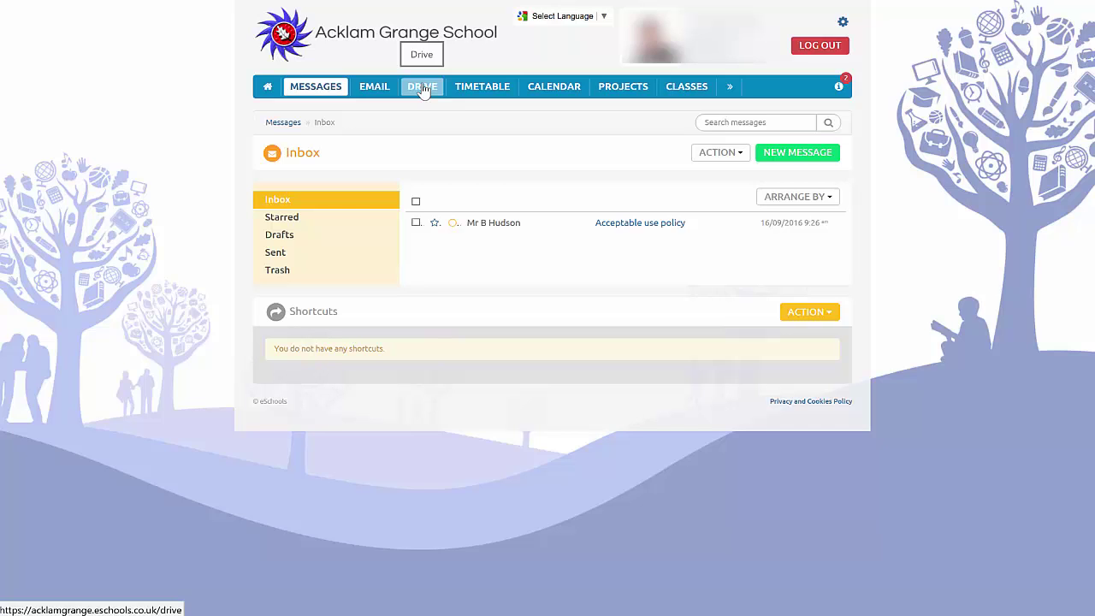
Step: Show the weekly timetable, look at 23rd–27th January, then return to 16th–20th January 2017
{"action": "left_click", "coordinate": [484, 89]}
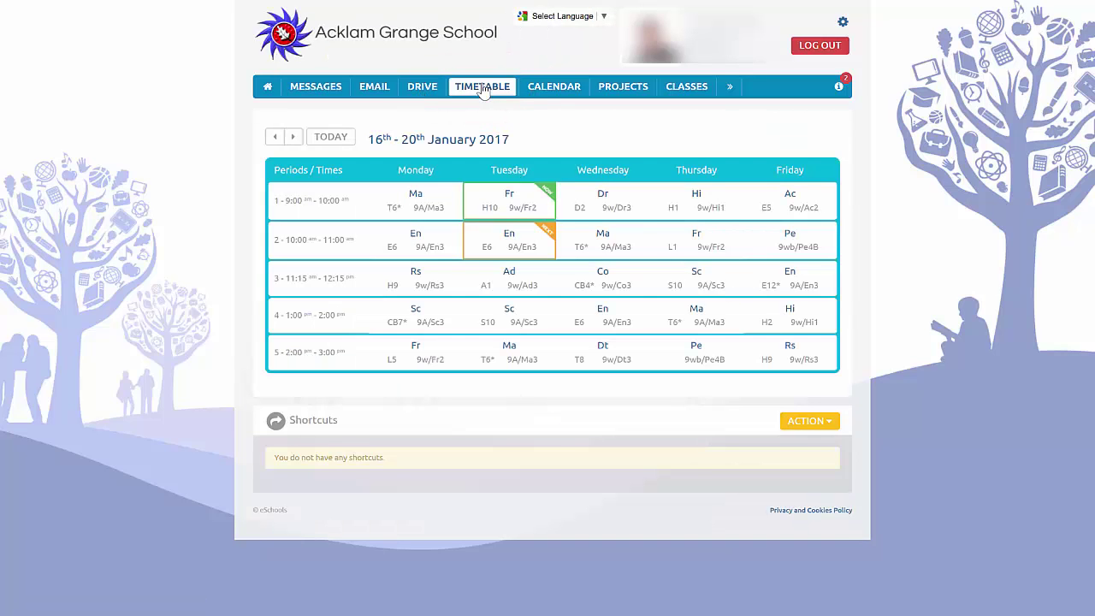
{"action": "left_click", "coordinate": [293, 138]}
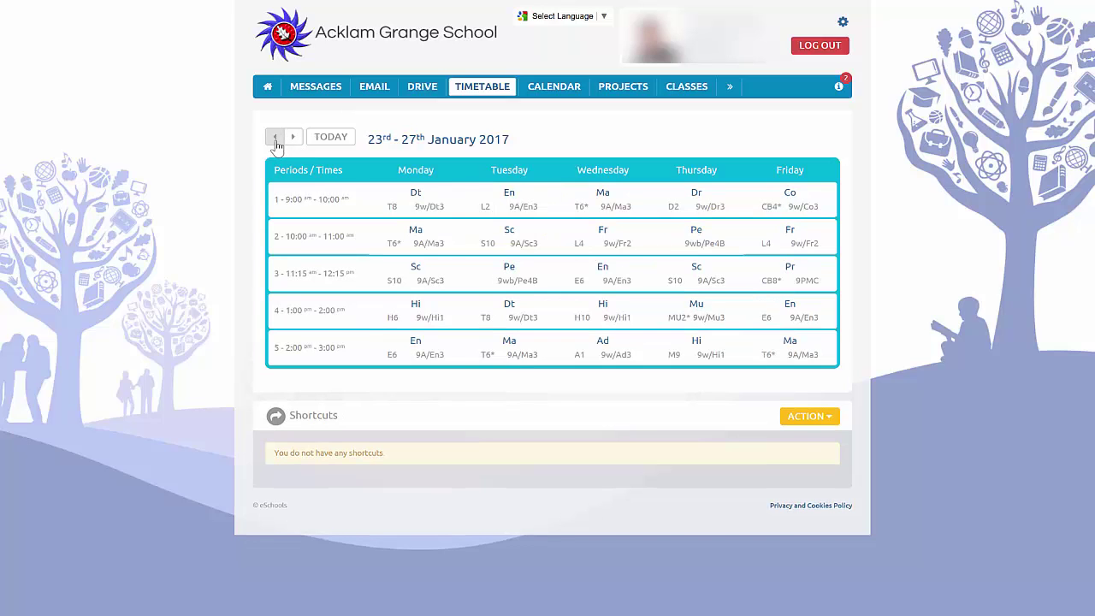
{"action": "left_click", "coordinate": [274, 138]}
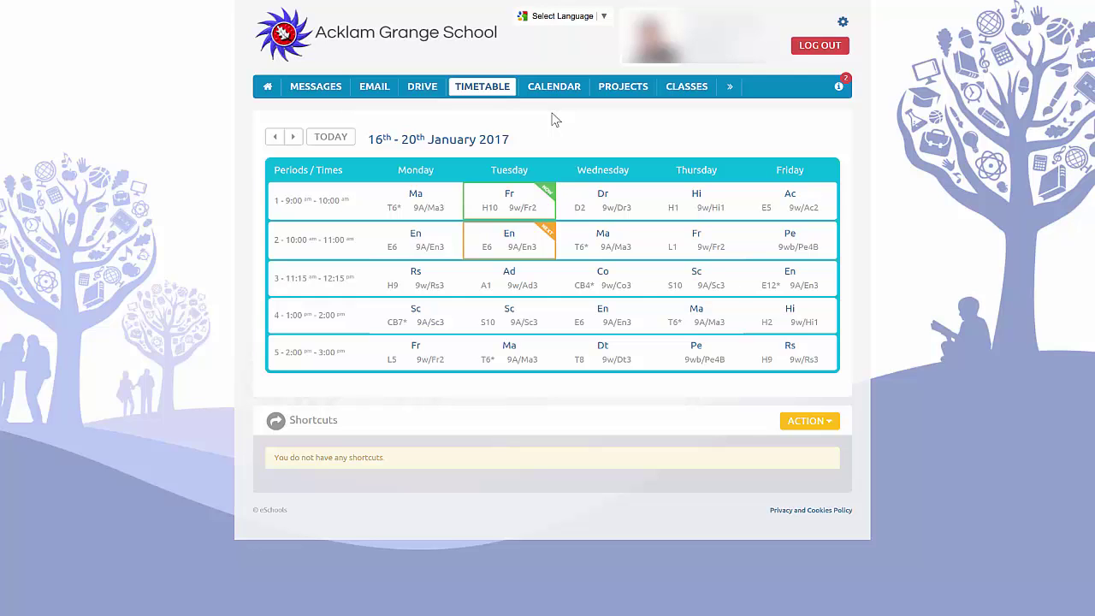
Step: Open the French Y9 White GCSE (9W2 CLB) project from Current Projects
{"action": "left_click", "coordinate": [627, 89]}
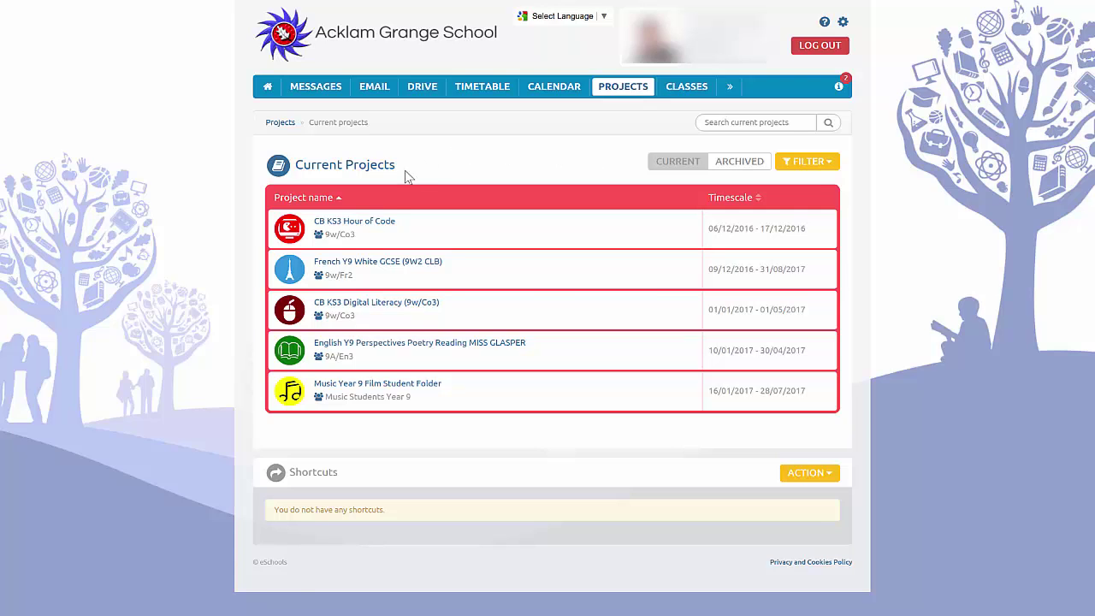
{"action": "left_click", "coordinate": [356, 270]}
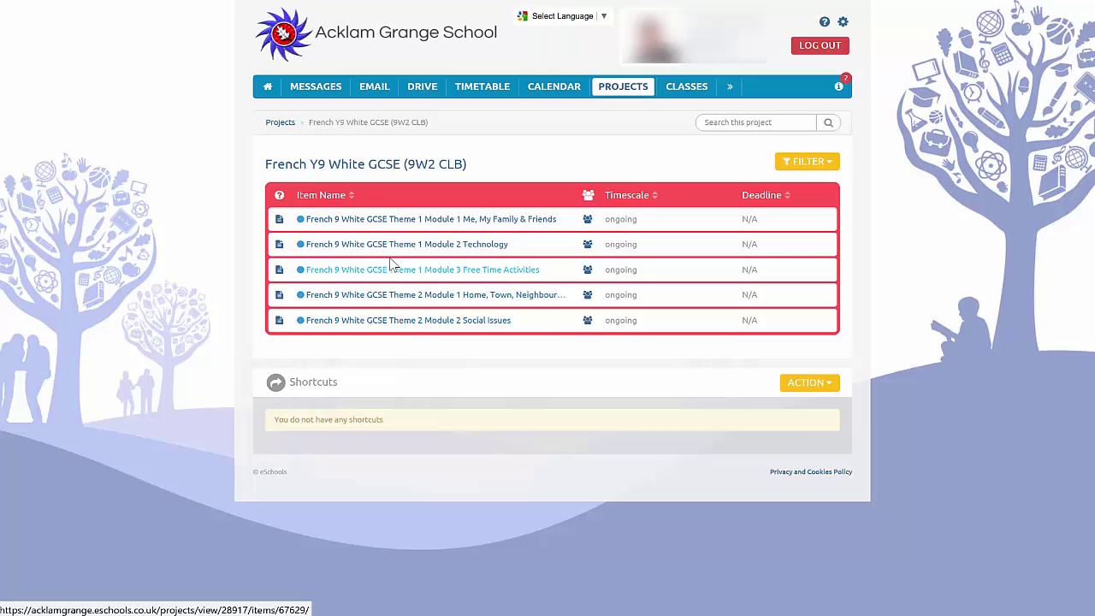
Step: Open the Theme 1 Module 1 'Me, My Family & Friends' item with its aims and resources
{"action": "left_click", "coordinate": [411, 223]}
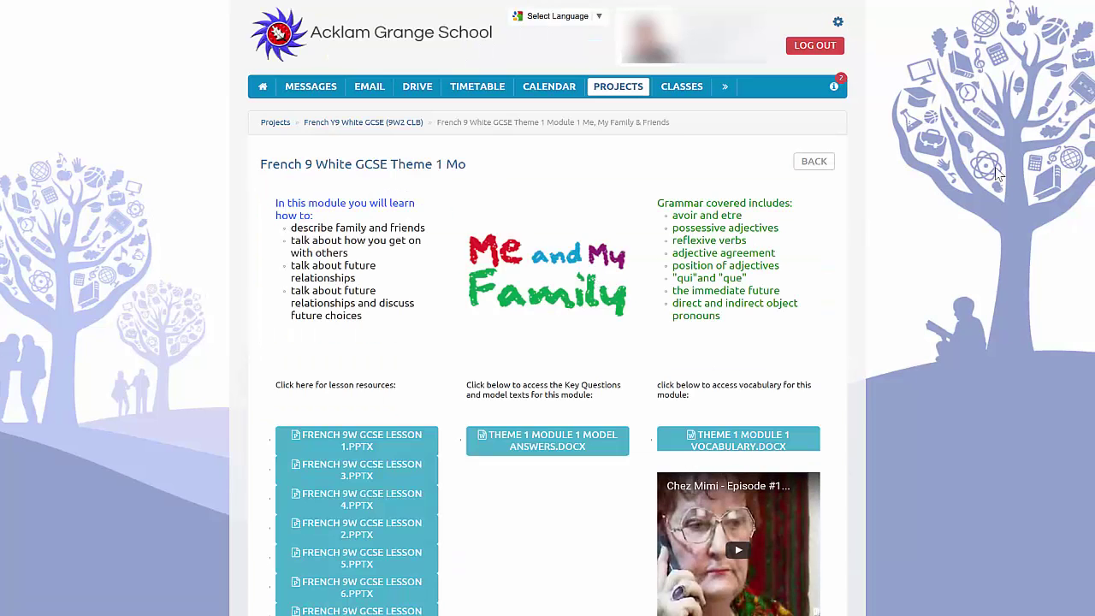
Step: Download and save the FRENCH 9W GCSE LESSON 1.PPTX file from the module's resources
{"action": "scroll", "coordinate": [547, 342], "scroll_direction": "down", "scroll_amount": 1}
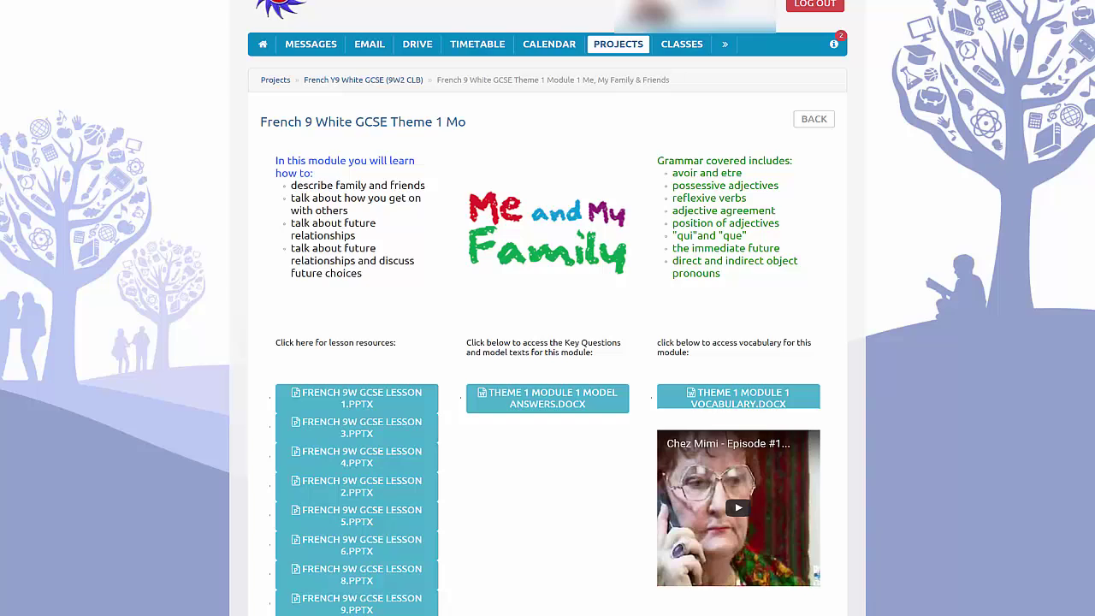
{"action": "scroll", "coordinate": [547, 308], "scroll_direction": "down", "scroll_amount": 3}
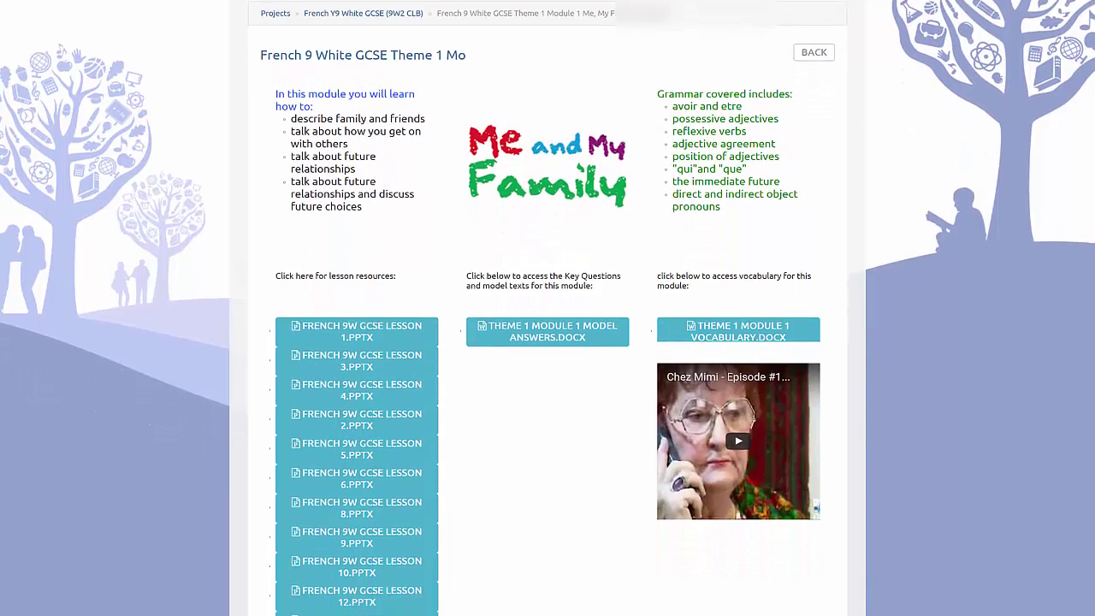
{"action": "scroll", "coordinate": [548, 308], "scroll_direction": "down", "scroll_amount": 1}
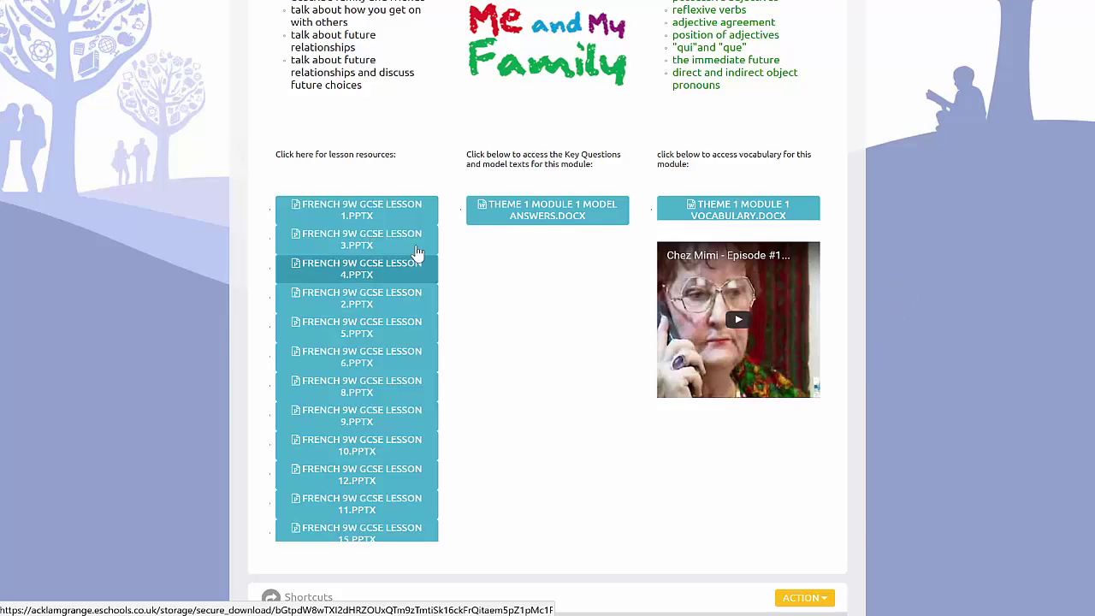
{"action": "left_click", "coordinate": [363, 213]}
{"action": "left_click", "coordinate": [664, 602]}
Step: Open Lesson 1 in PowerPoint, view slides 2, 5, 6 and 7, then go back to Projects
{"action": "left_click", "coordinate": [646, 602]}
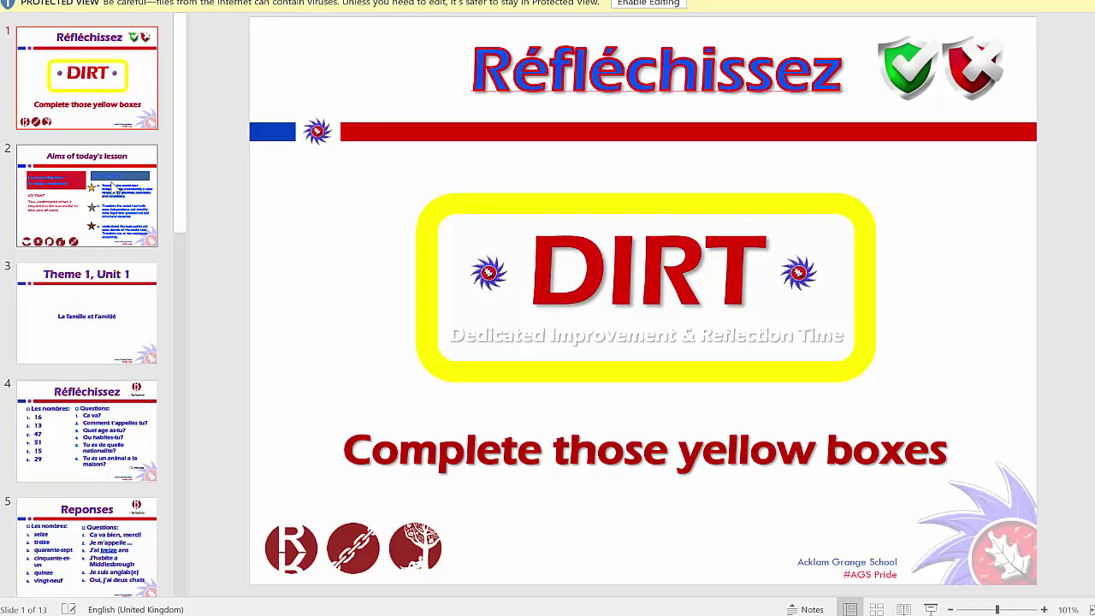
{"action": "left_click", "coordinate": [112, 184]}
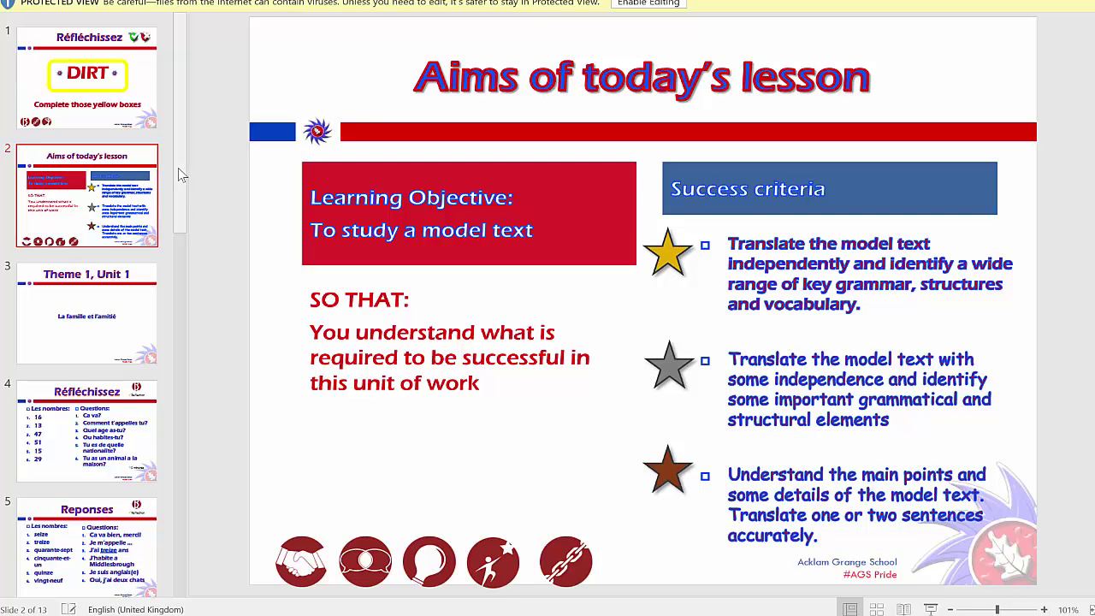
{"action": "scroll", "coordinate": [182, 208], "scroll_direction": "down", "scroll_amount": 1}
{"action": "scroll", "coordinate": [182, 208], "scroll_direction": "down", "scroll_amount": 6}
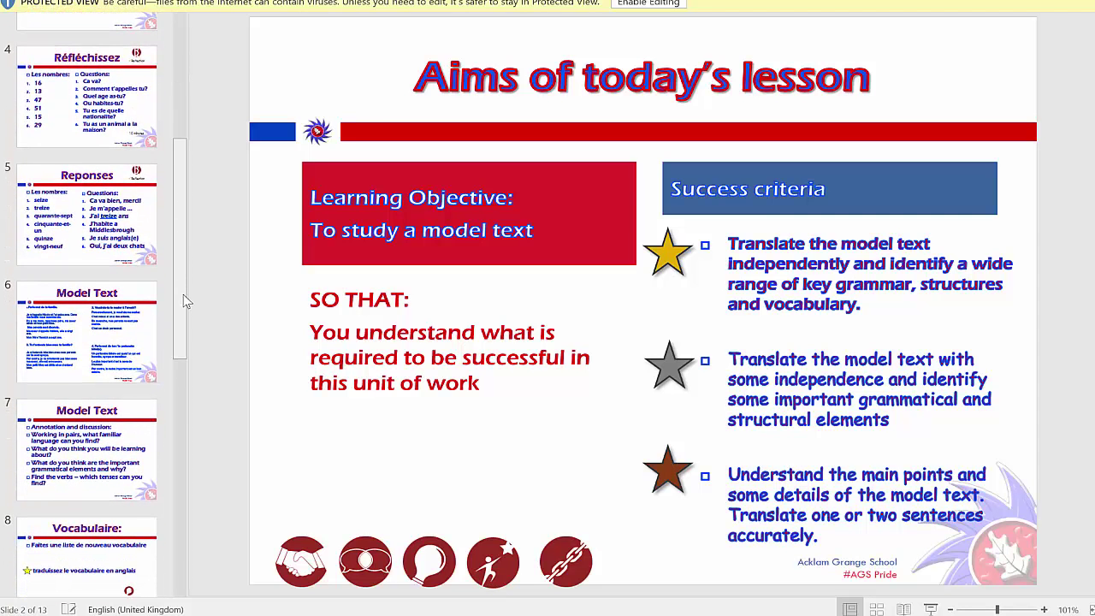
{"action": "left_click", "coordinate": [101, 205]}
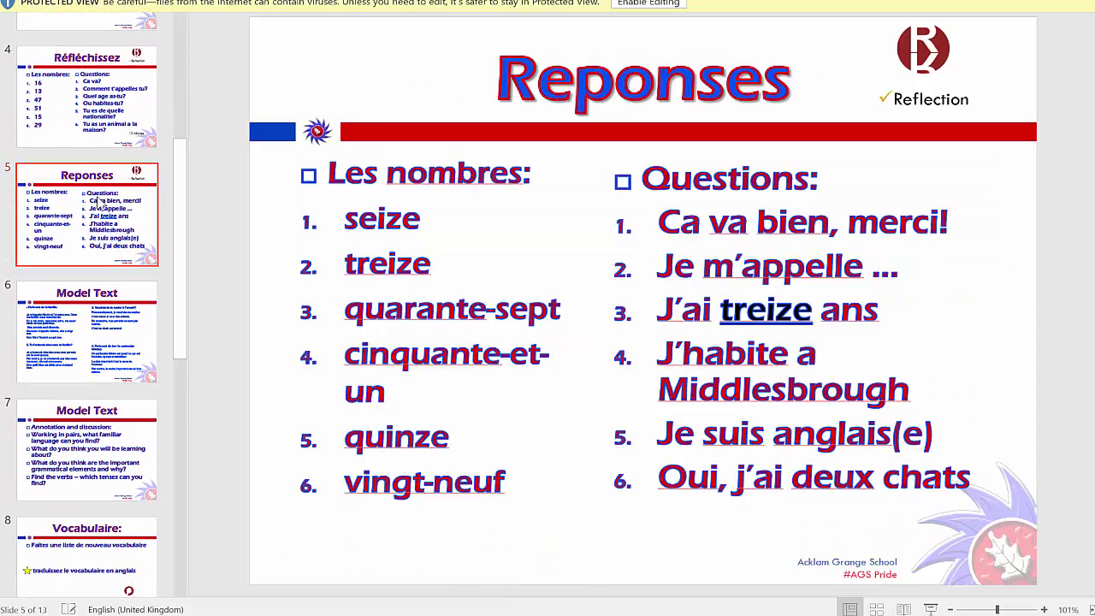
{"action": "left_click", "coordinate": [89, 325]}
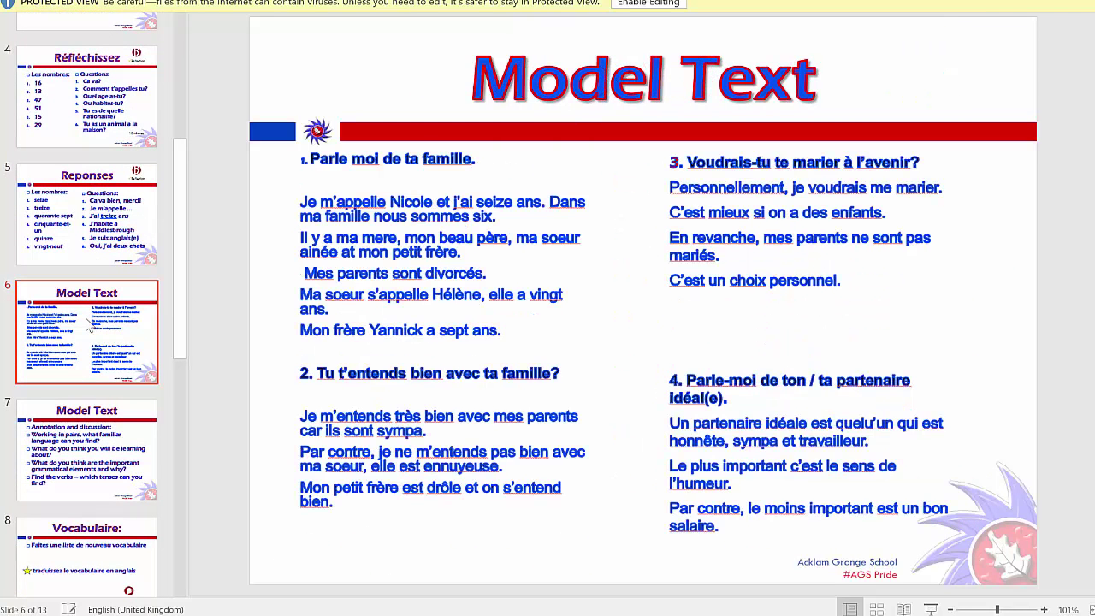
{"action": "left_click", "coordinate": [79, 445]}
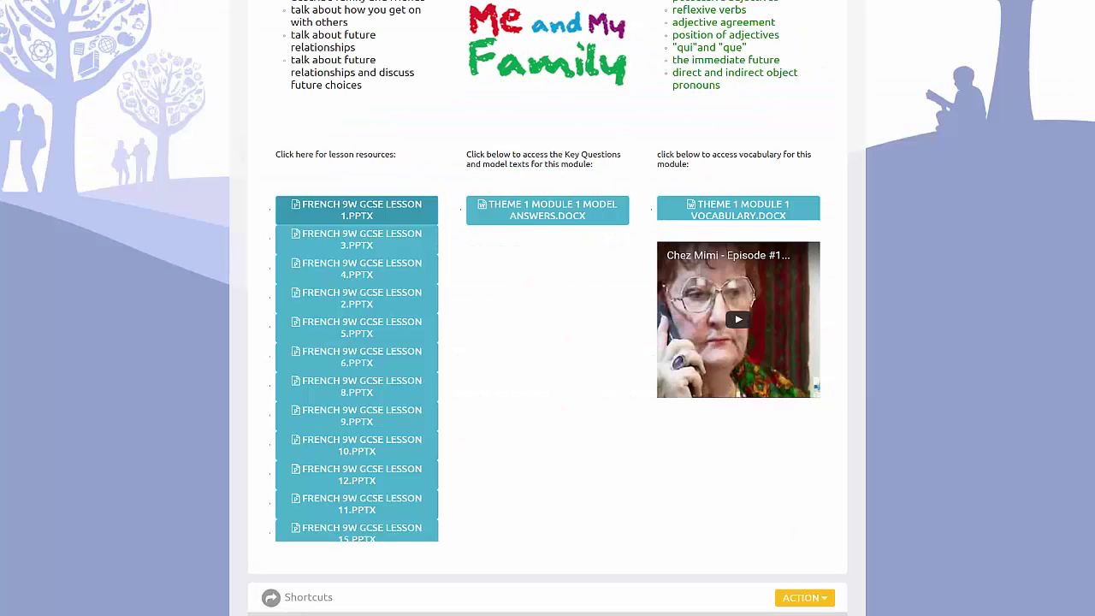
{"action": "scroll", "coordinate": [333, 85], "scroll_direction": "up", "scroll_amount": 3}
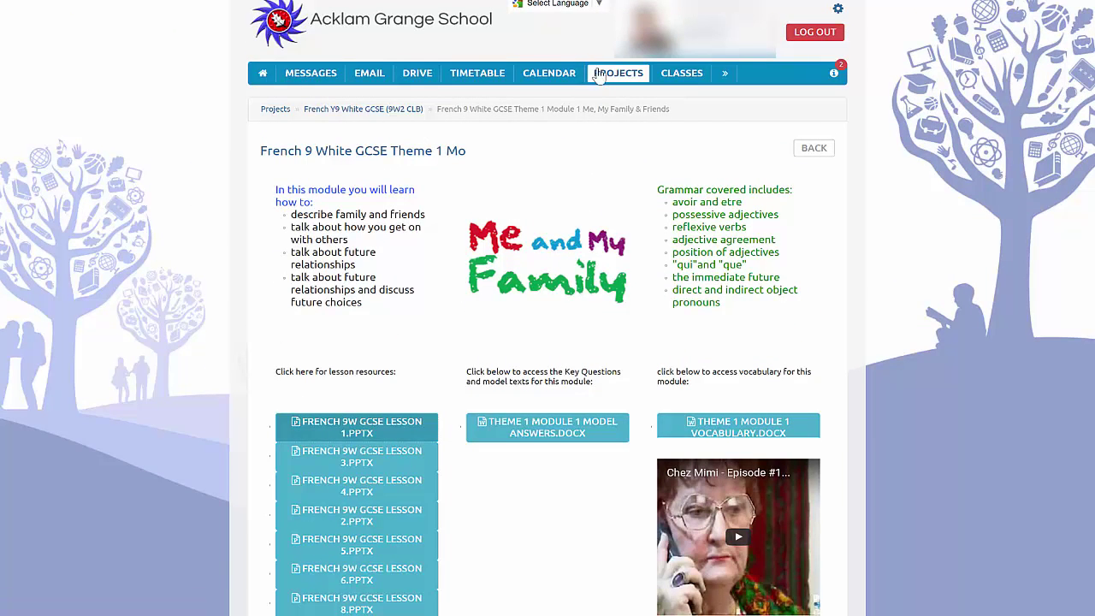
{"action": "left_click", "coordinate": [615, 74]}
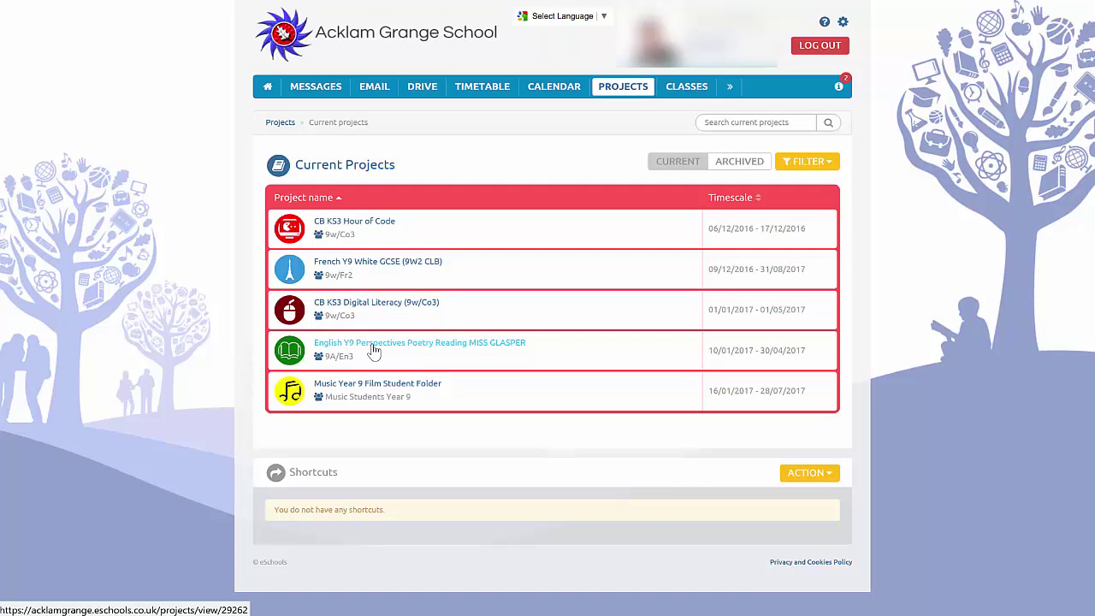
Step: Open the English Y9 Perspectives Poetry Reading project's Lessons page with Character and Voice.pptx
{"action": "left_click", "coordinate": [374, 350]}
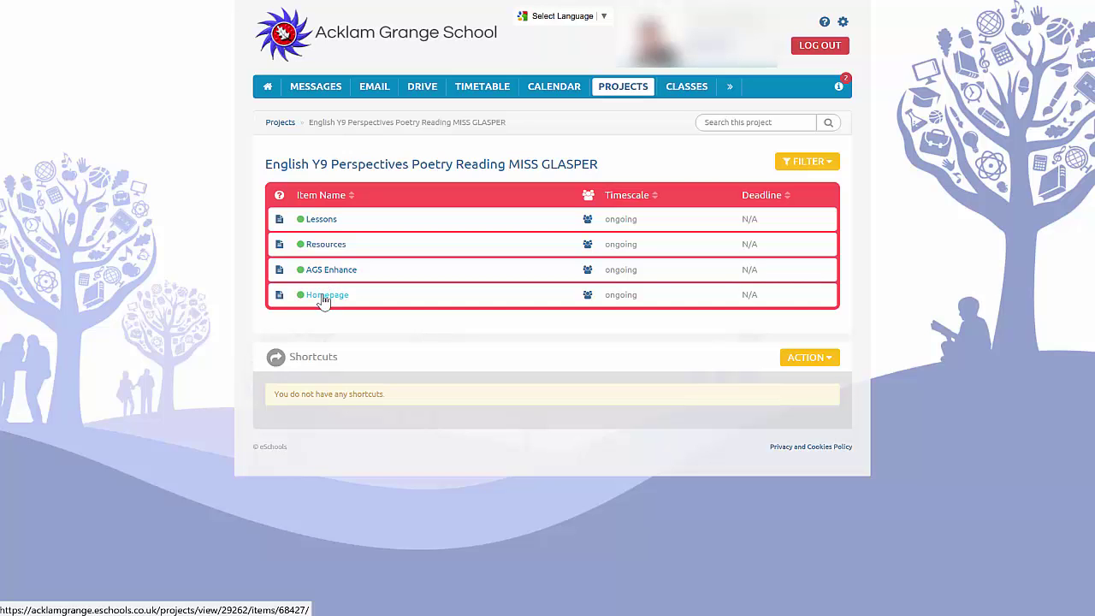
{"action": "left_click", "coordinate": [317, 222]}
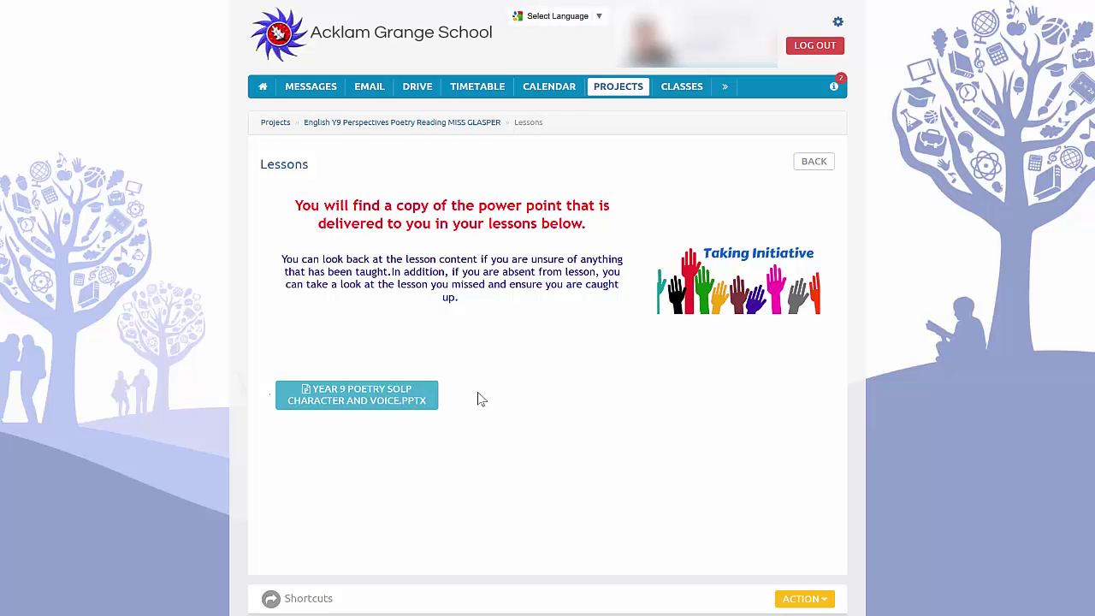
Step: Download, save and open the Year 9 Poetry Character and Voice presentation in PowerPoint
{"action": "left_click", "coordinate": [368, 404]}
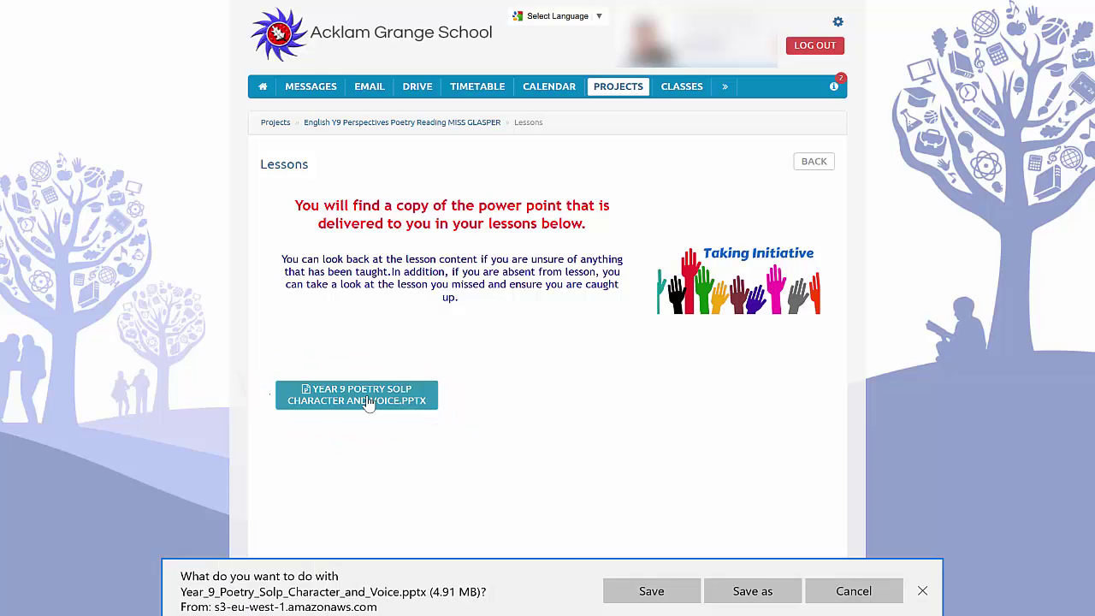
{"action": "left_click", "coordinate": [654, 593]}
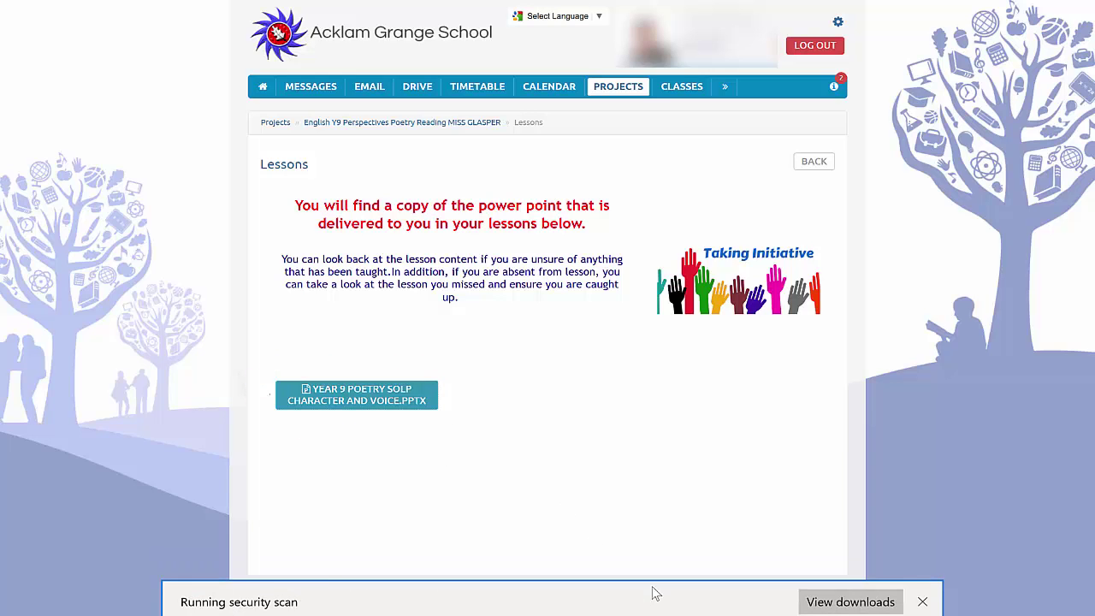
{"action": "left_click", "coordinate": [646, 602]}
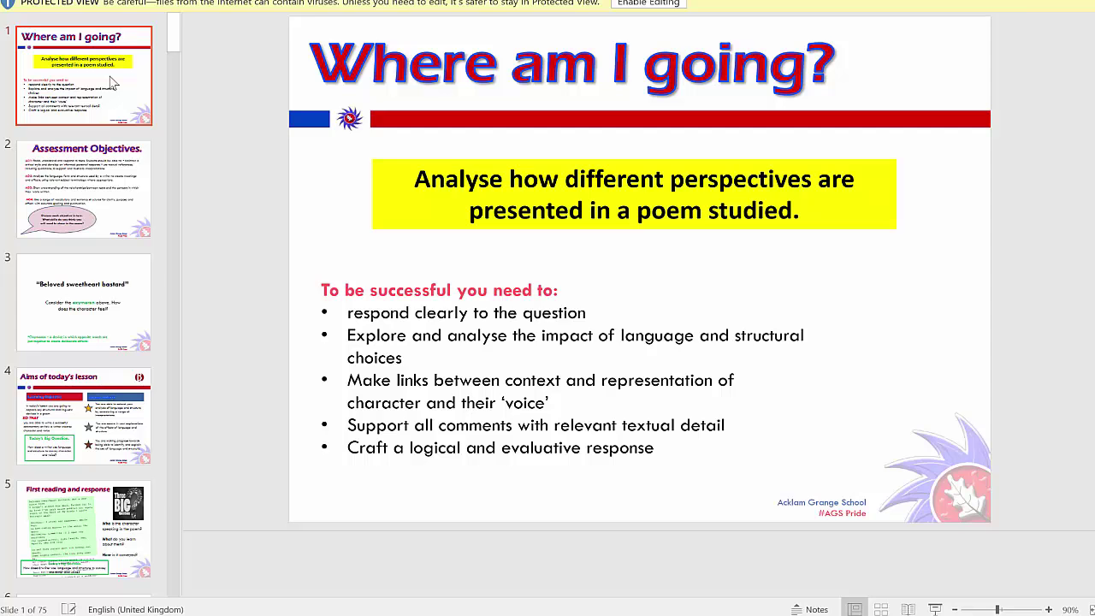
Step: View slides 2, 4, 10, 11 'Importance of Structure' and 12 on structural features
{"action": "left_click", "coordinate": [105, 165]}
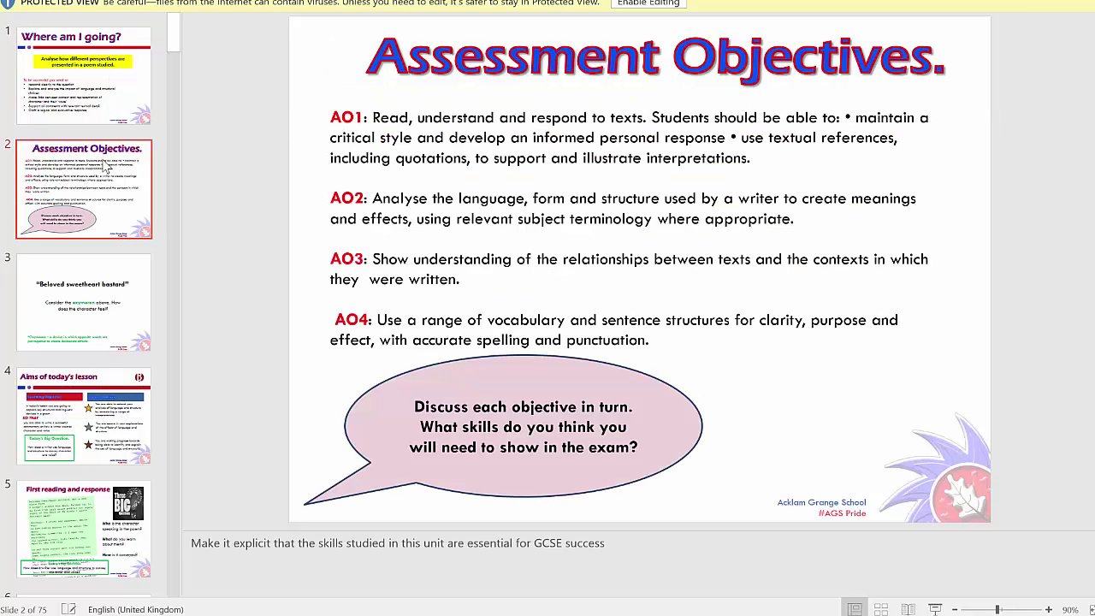
{"action": "left_click", "coordinate": [72, 409]}
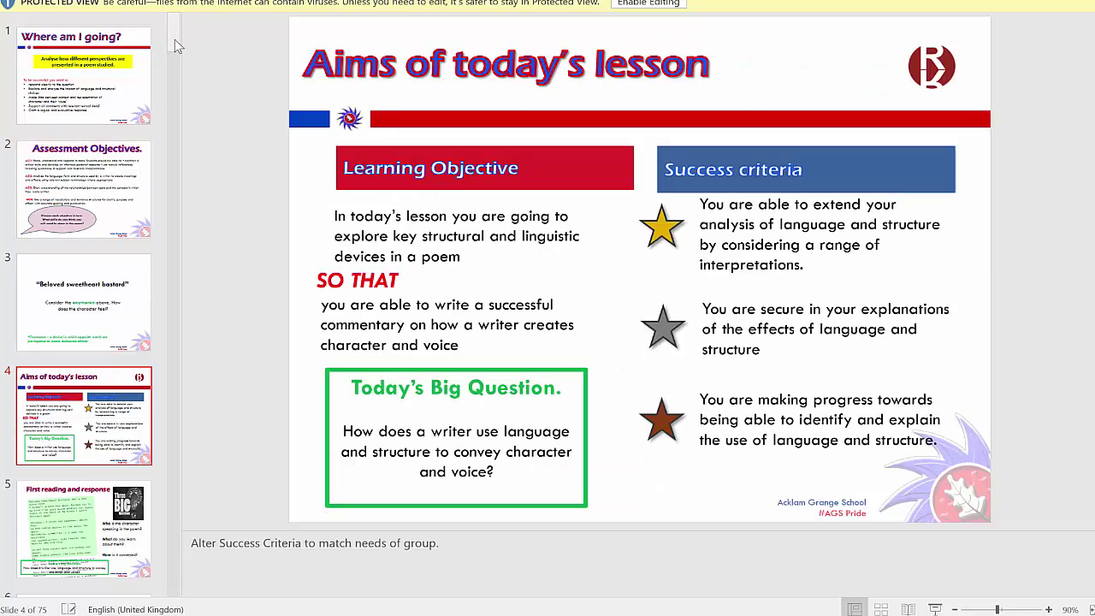
{"action": "left_click_drag", "start_coordinate": [173, 42], "coordinate": [173, 66]}
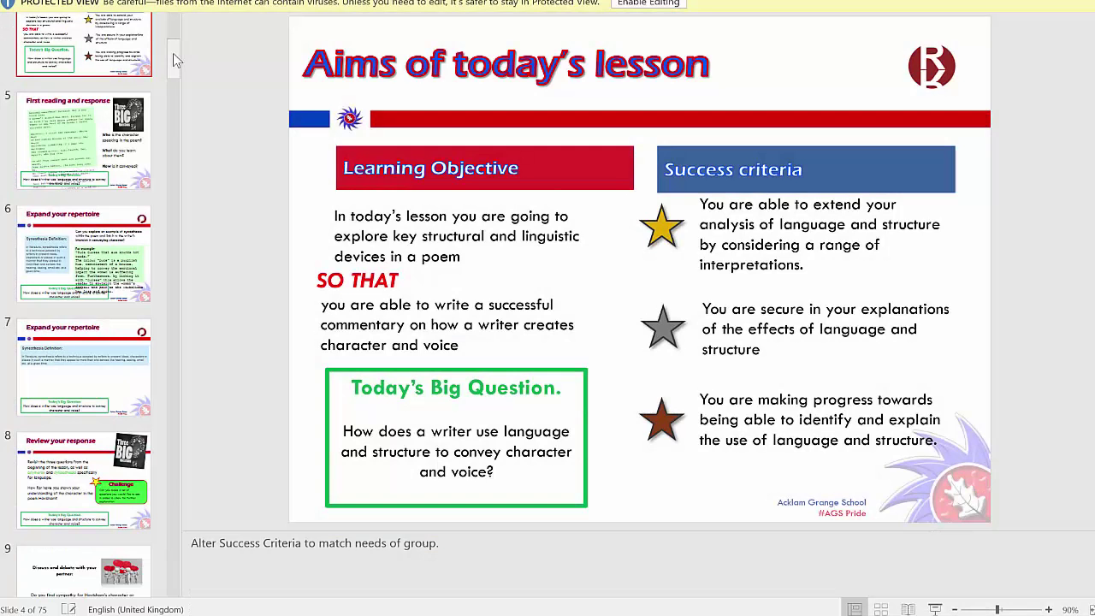
{"action": "left_click_drag", "start_coordinate": [175, 60], "coordinate": [174, 92]}
{"action": "left_click", "coordinate": [109, 255]}
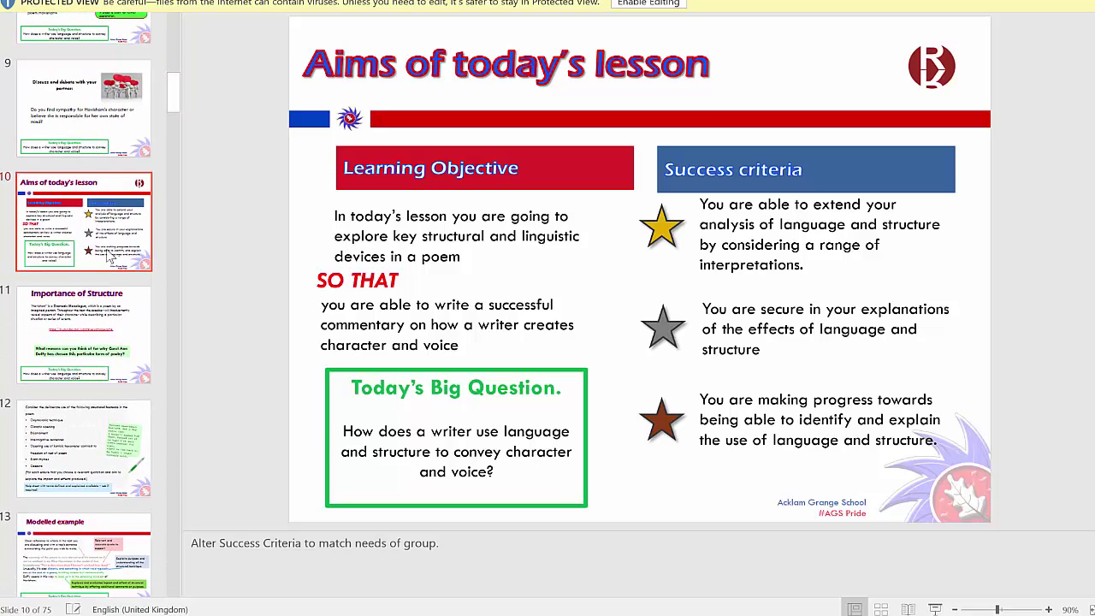
{"action": "left_click", "coordinate": [88, 330]}
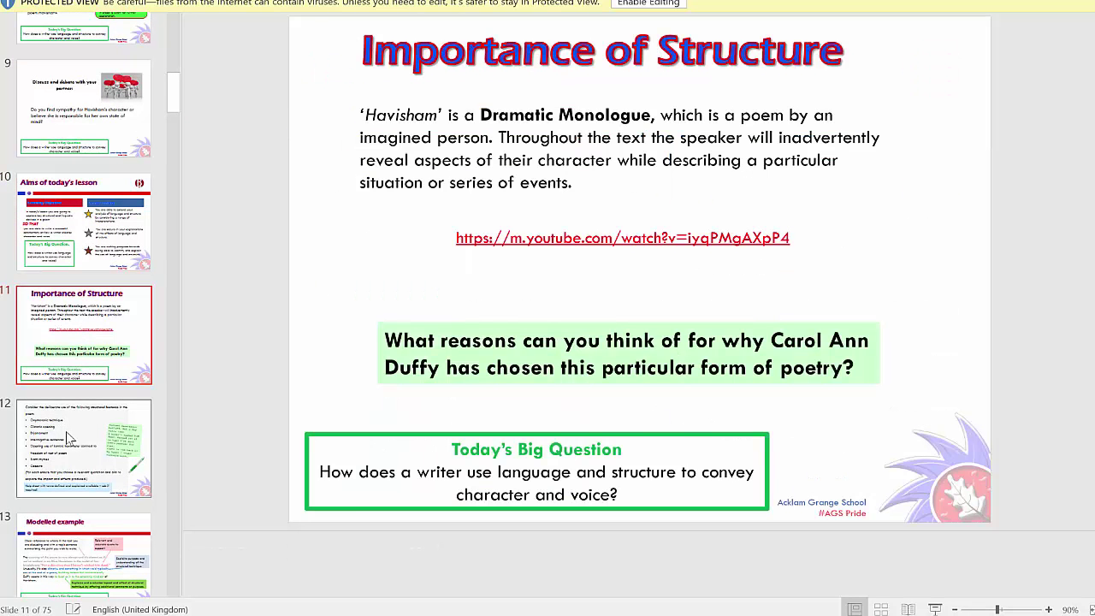
{"action": "left_click", "coordinate": [71, 438]}
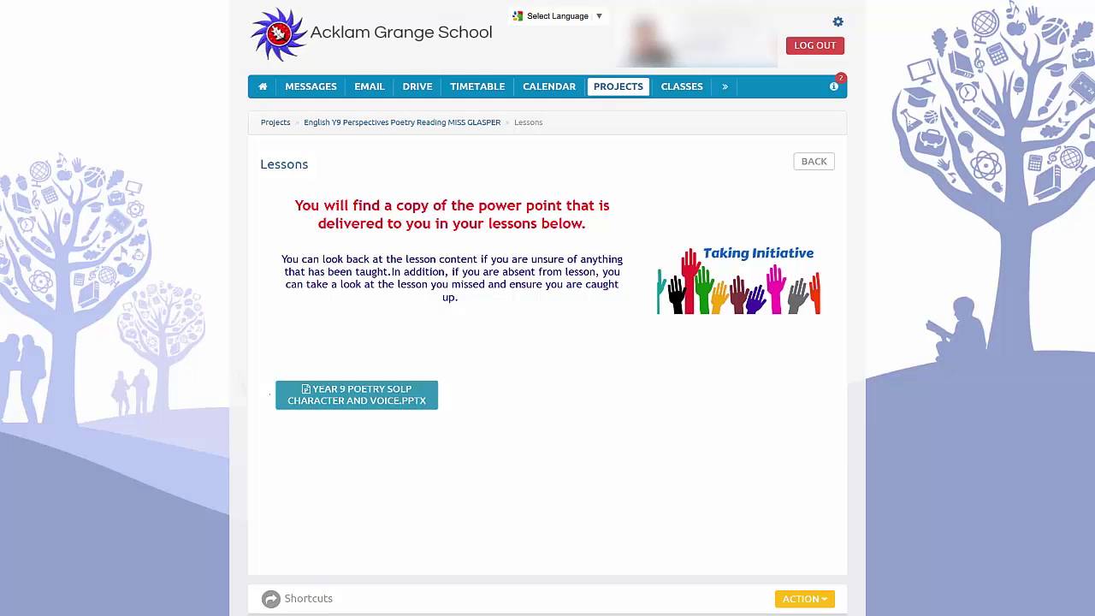
Step: Go to the Homework section via the » menu to list the overdue 'translation' homework
{"action": "left_click", "coordinate": [725, 87]}
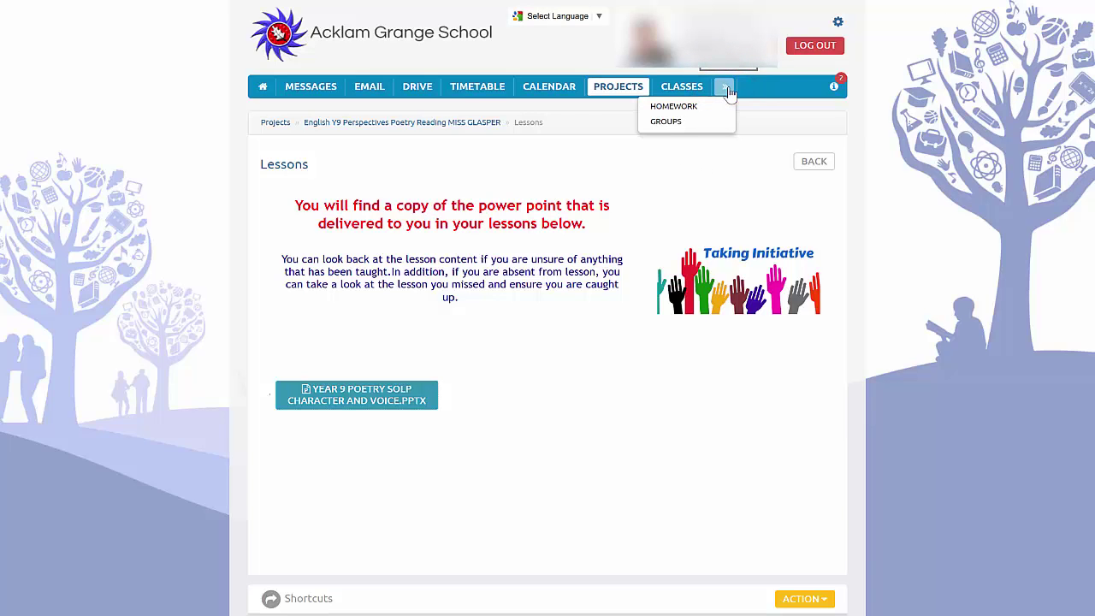
{"action": "left_click", "coordinate": [725, 87]}
{"action": "left_click", "coordinate": [684, 112]}
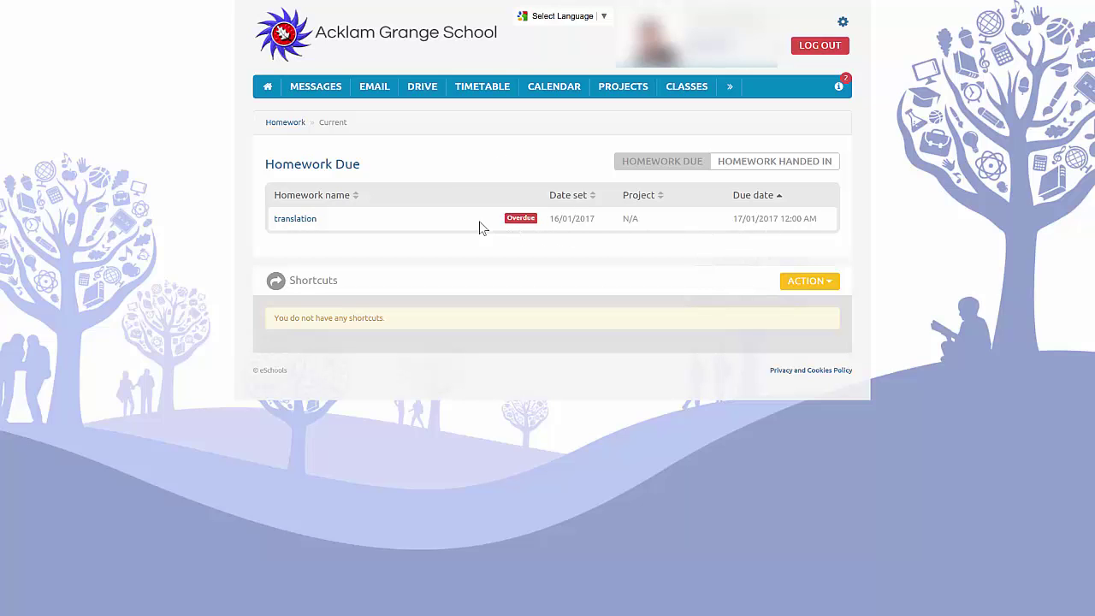
{"action": "left_click", "coordinate": [301, 224]}
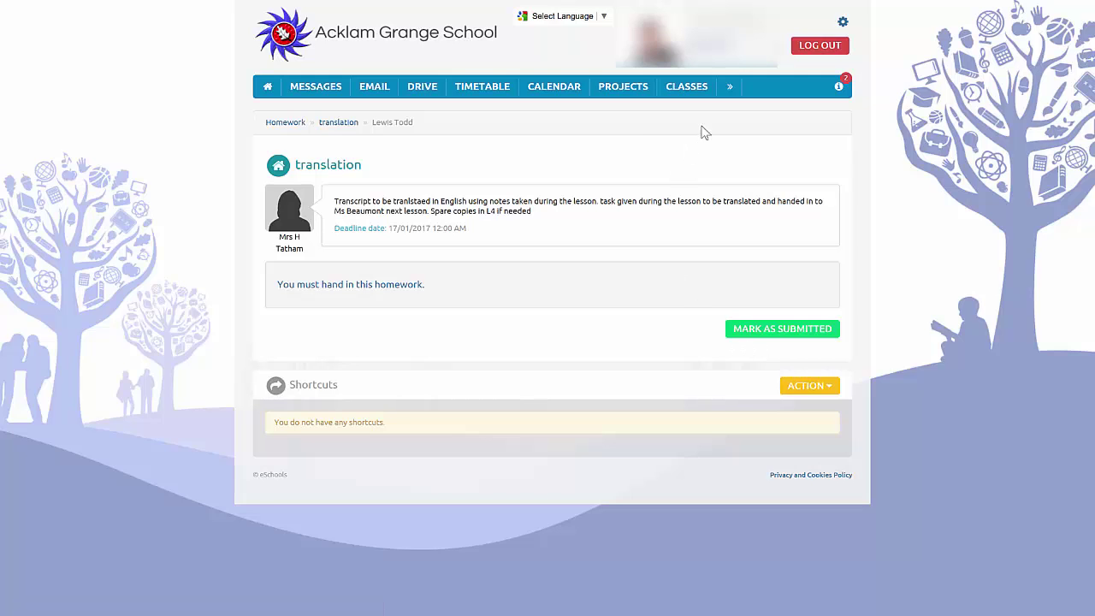
{"action": "mouse_move", "coordinate": [728, 90]}
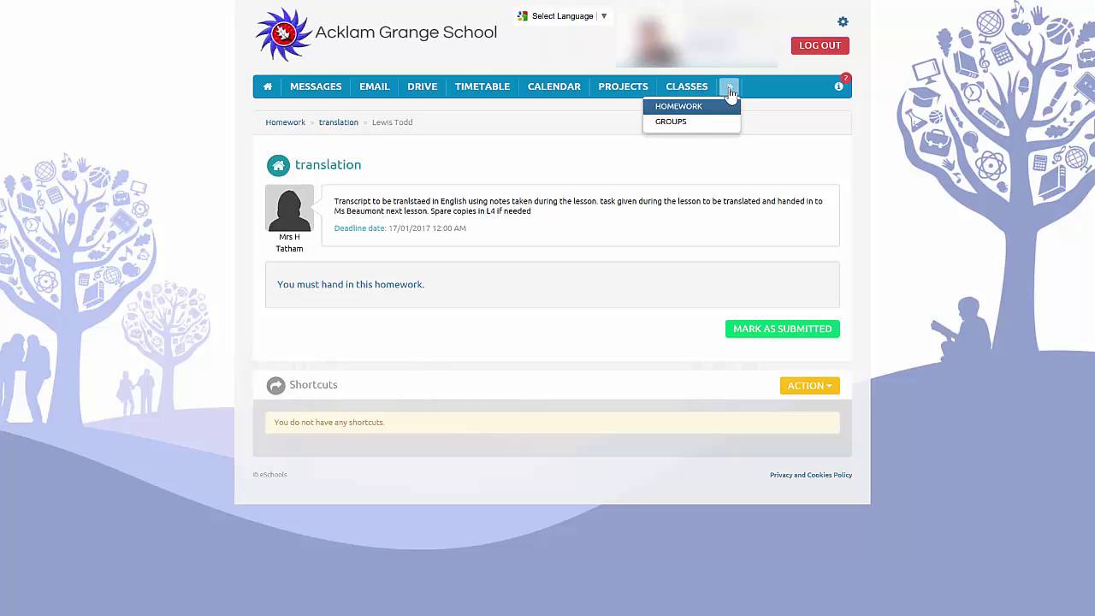
{"action": "left_click", "coordinate": [694, 110]}
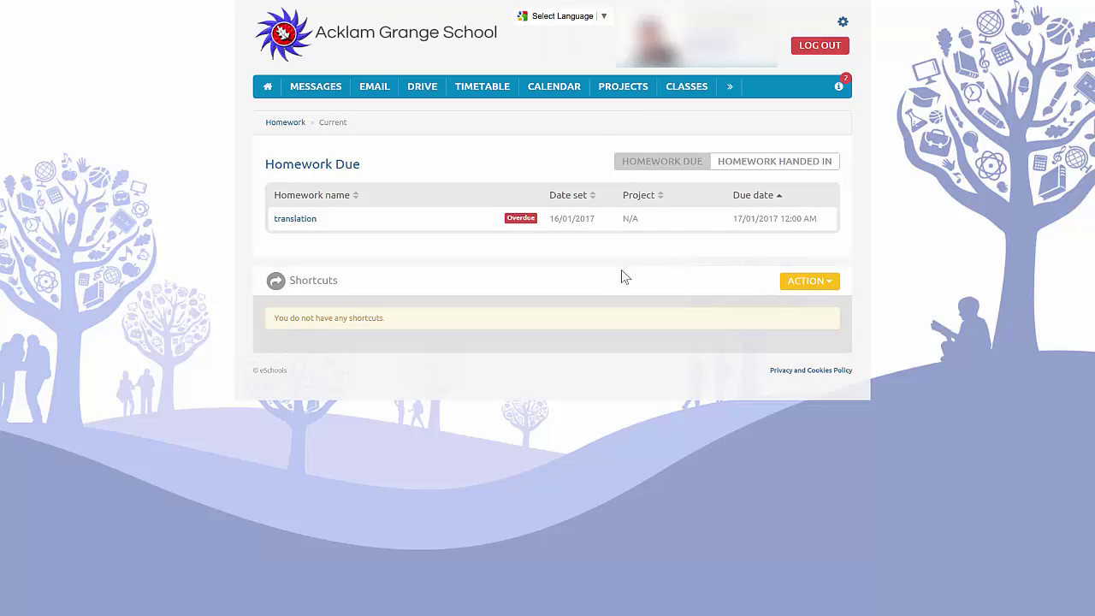
Step: Switch the Homework page to the Homework Handed In list of four submitted tasks
{"action": "left_click", "coordinate": [795, 167]}
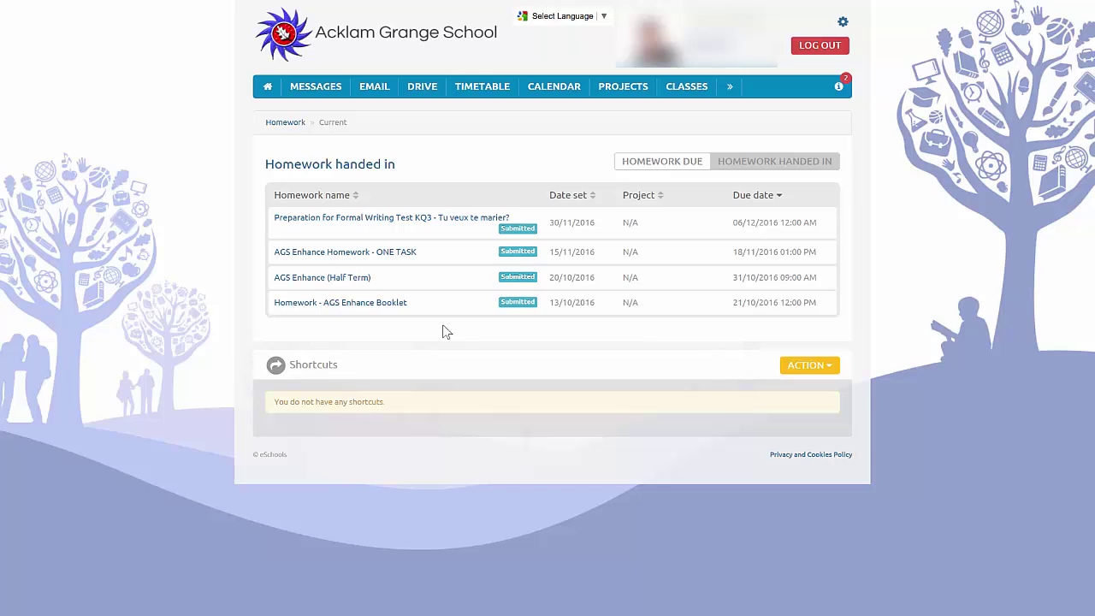
Step: Return to the student dashboard with calendar, timetable, inbox, homework and attendance panels
{"action": "left_click", "coordinate": [267, 89]}
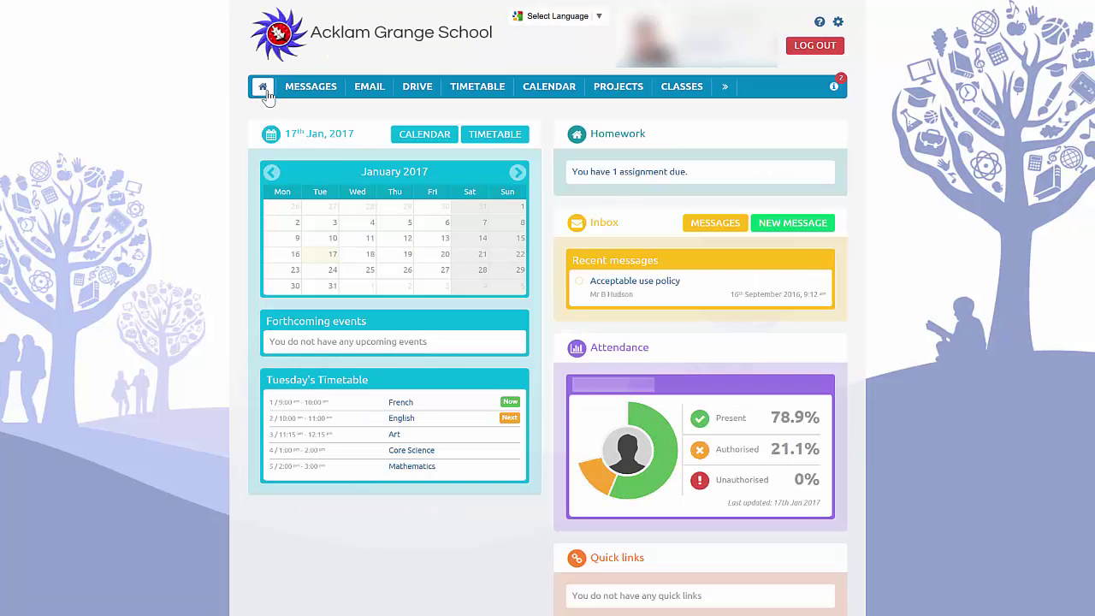